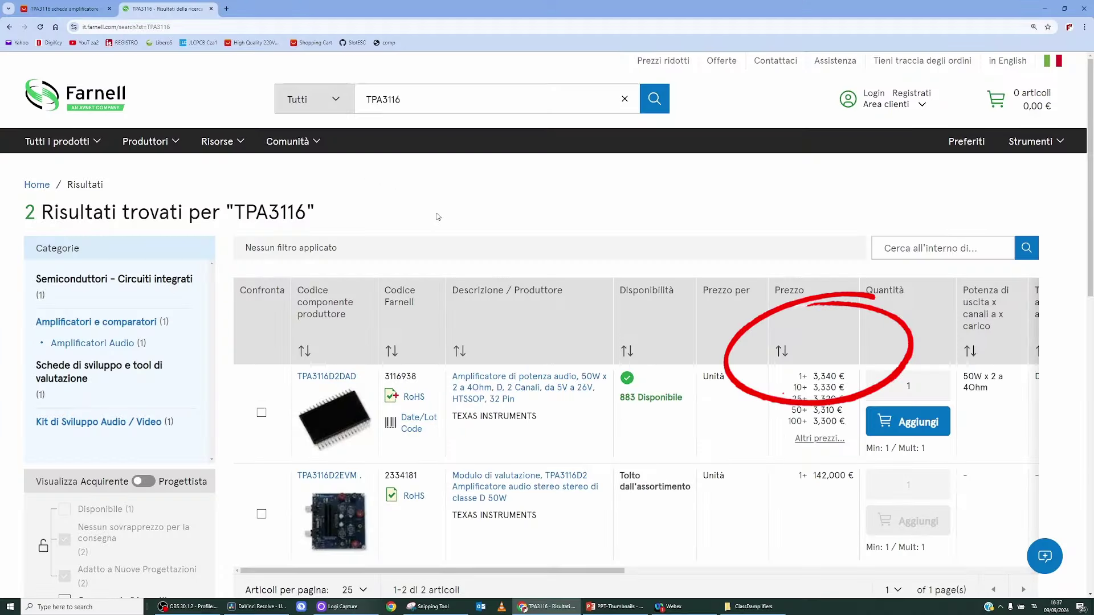
scroll(438, 216, down, 1)
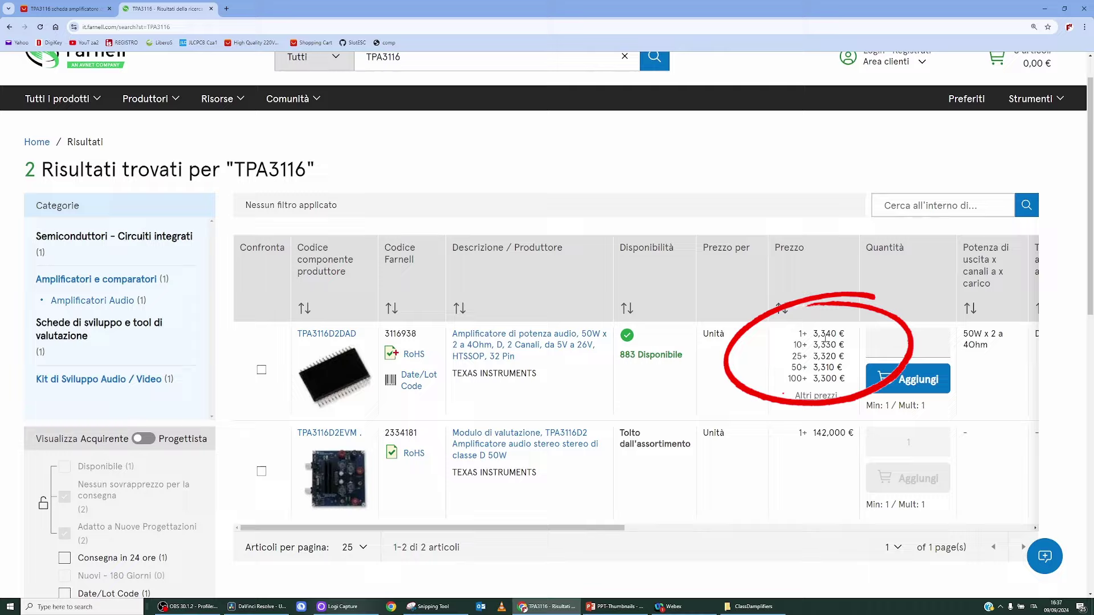